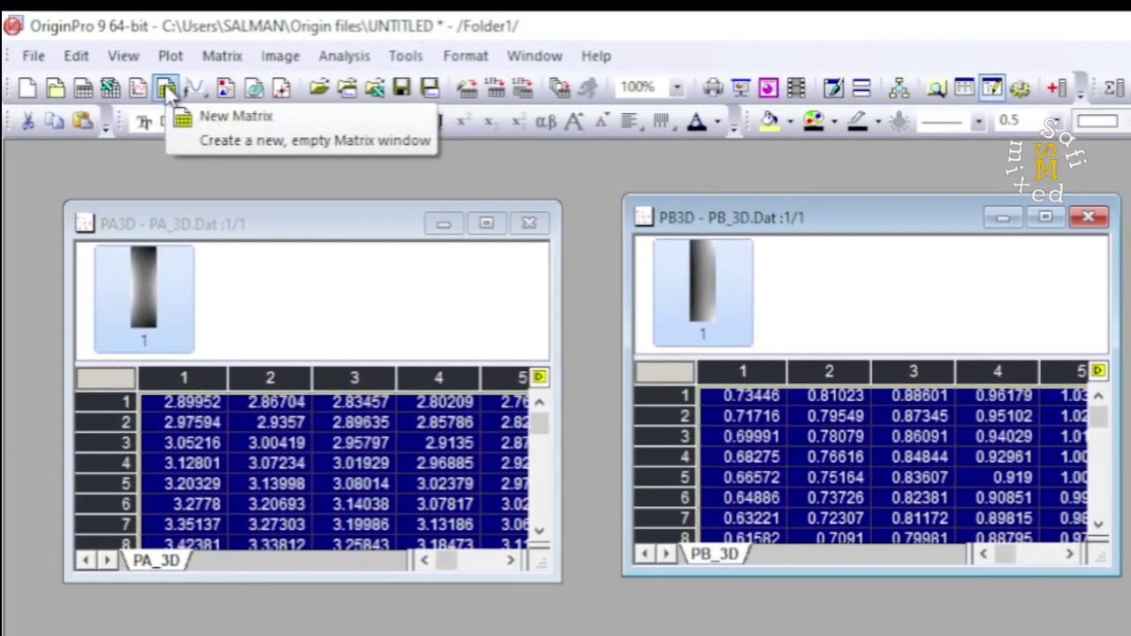
# Create a blank MBook1 matrix, move it up, then close and delete it
pyautogui.click(166, 89)
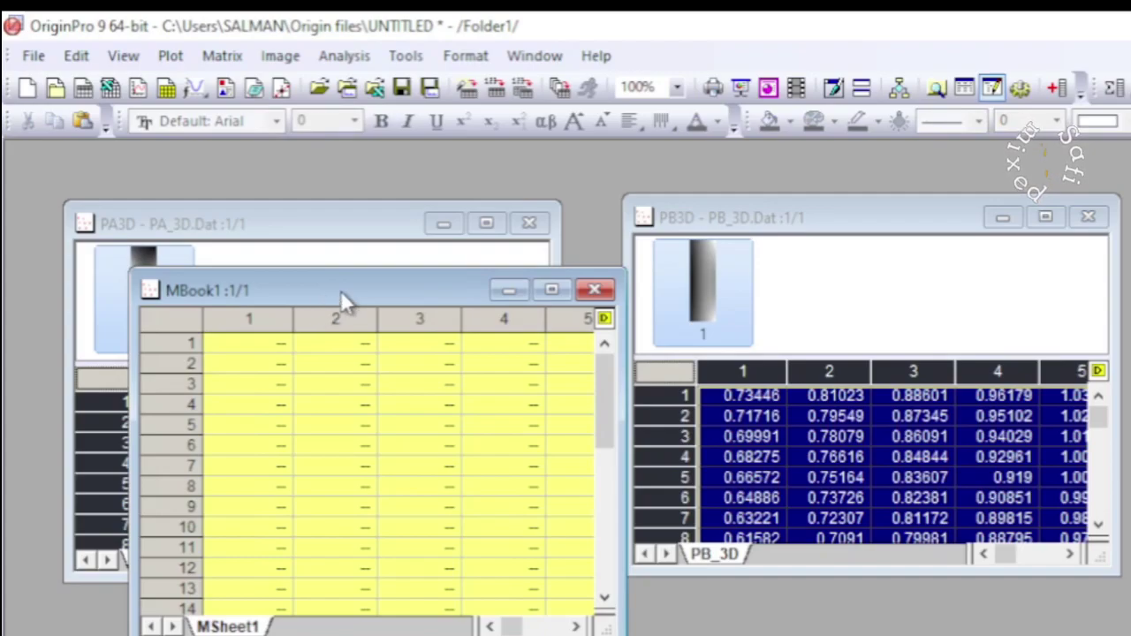
pyautogui.moveTo(340, 290); pyautogui.dragTo(482, 188)
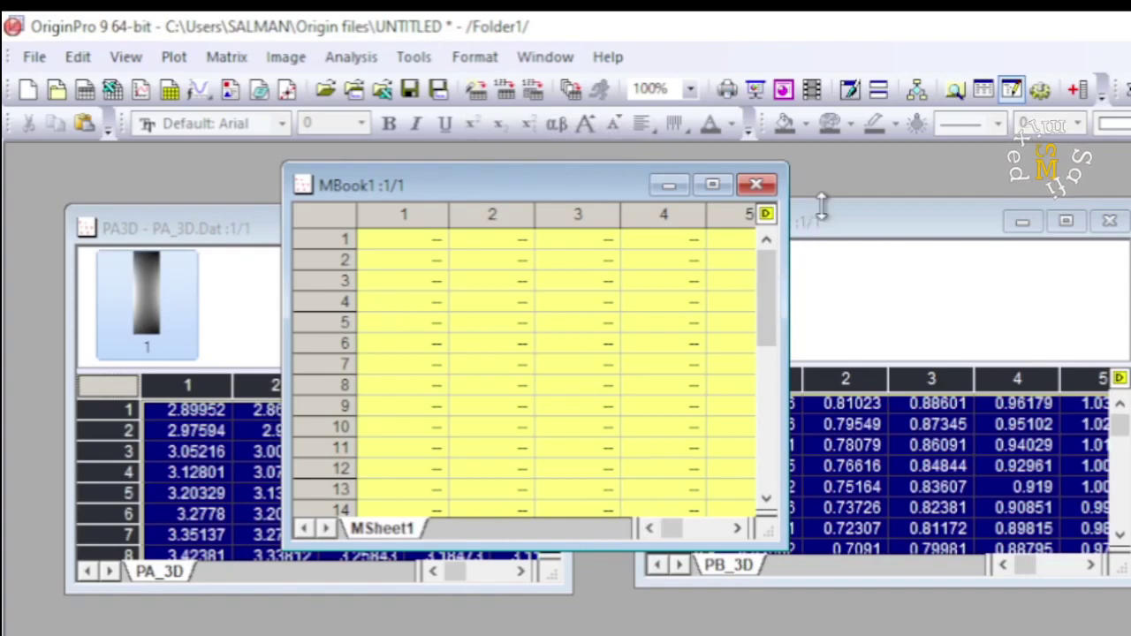
pyautogui.click(760, 189)
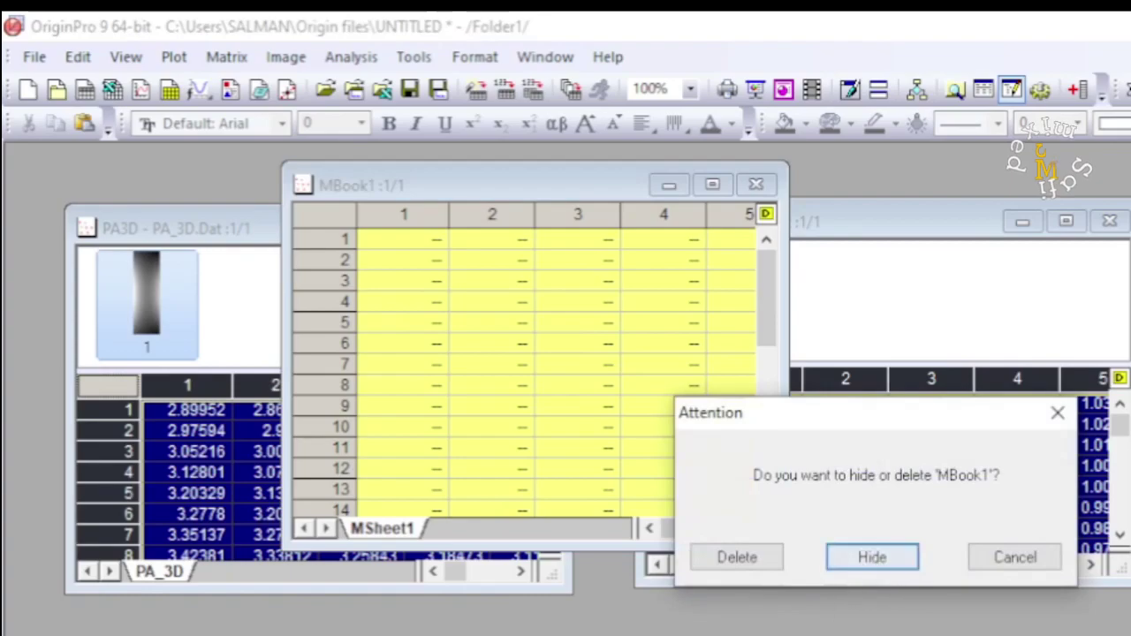
pyautogui.click(745, 559)
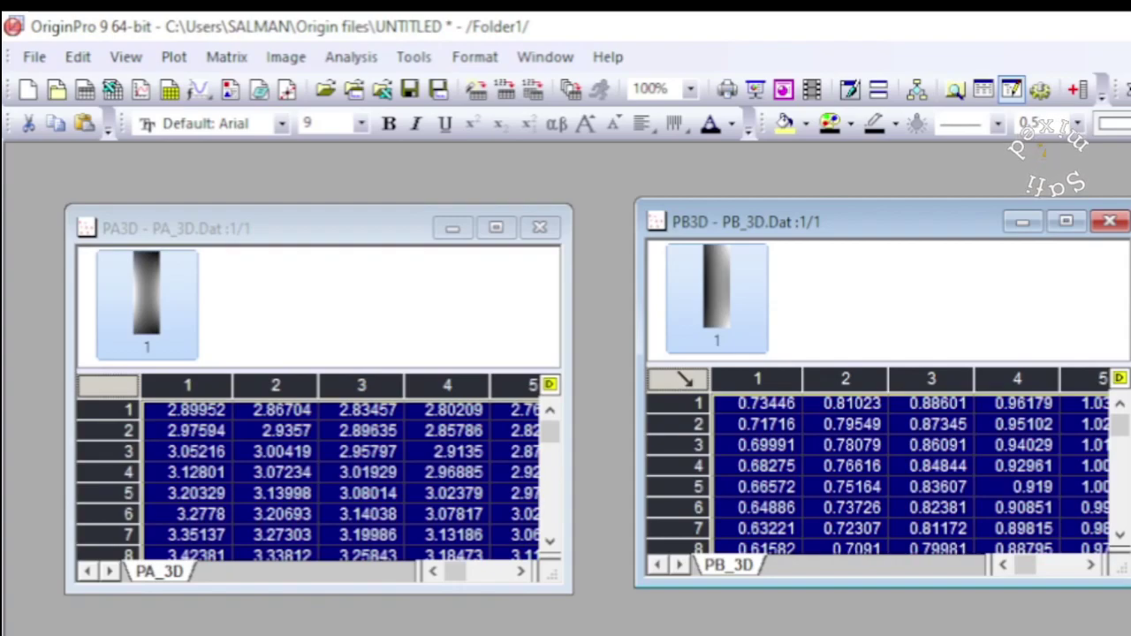
# Plot PB3D as a Color Map Surface in Graph1, move Graph1 right, and activate PA3D
pyautogui.click(173, 59)
pyautogui.moveTo(233, 85)
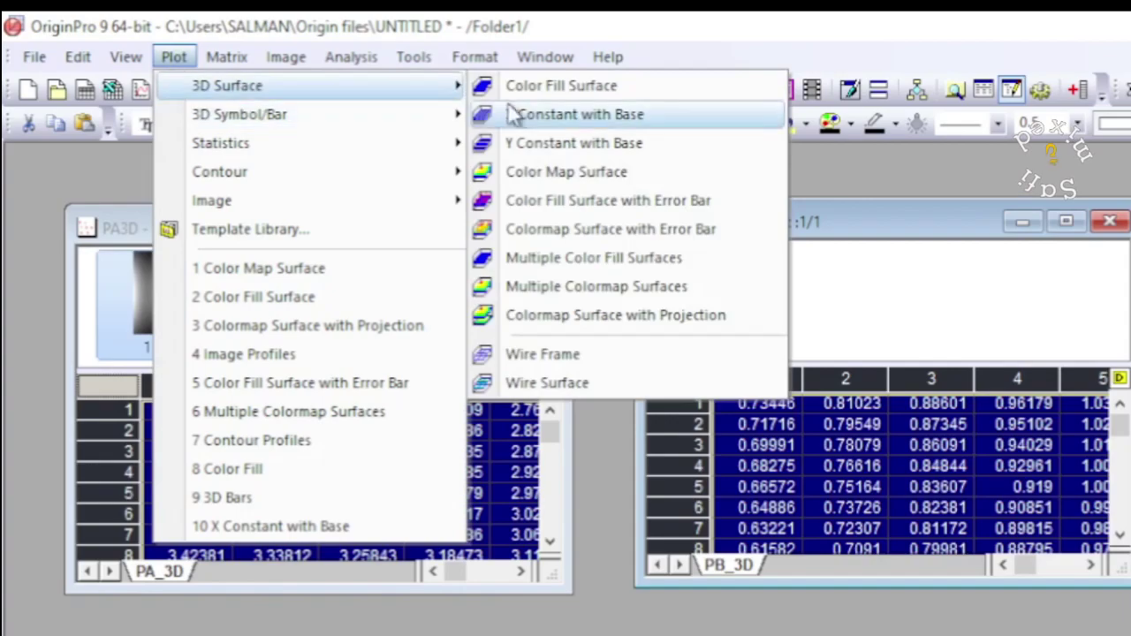
pyautogui.click(568, 173)
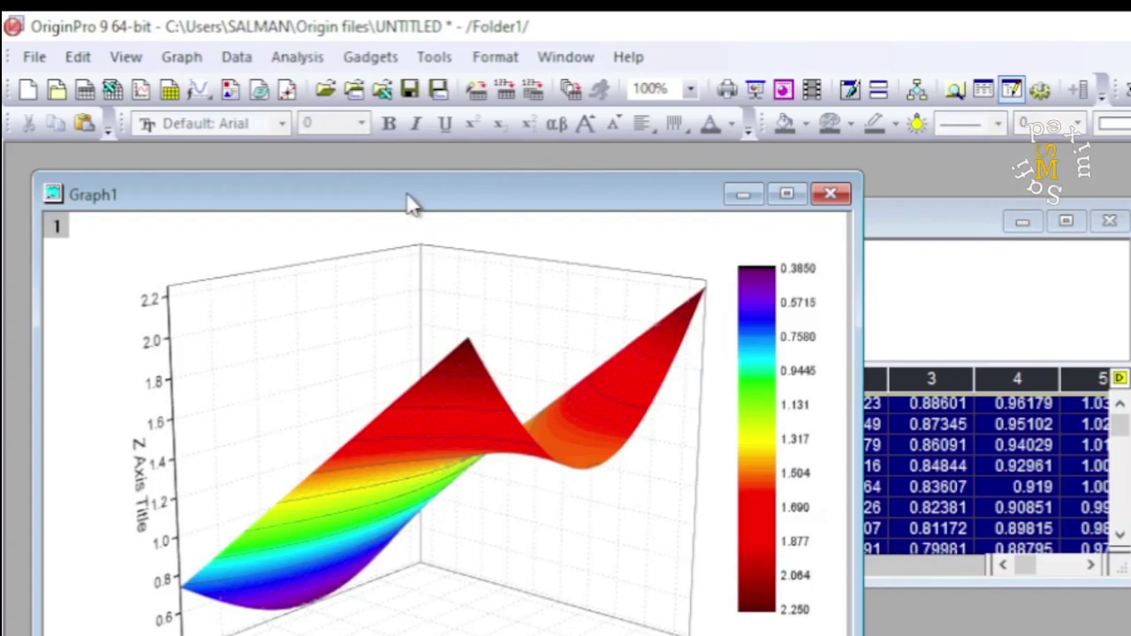
pyautogui.moveTo(416, 210); pyautogui.dragTo(1128, 162)
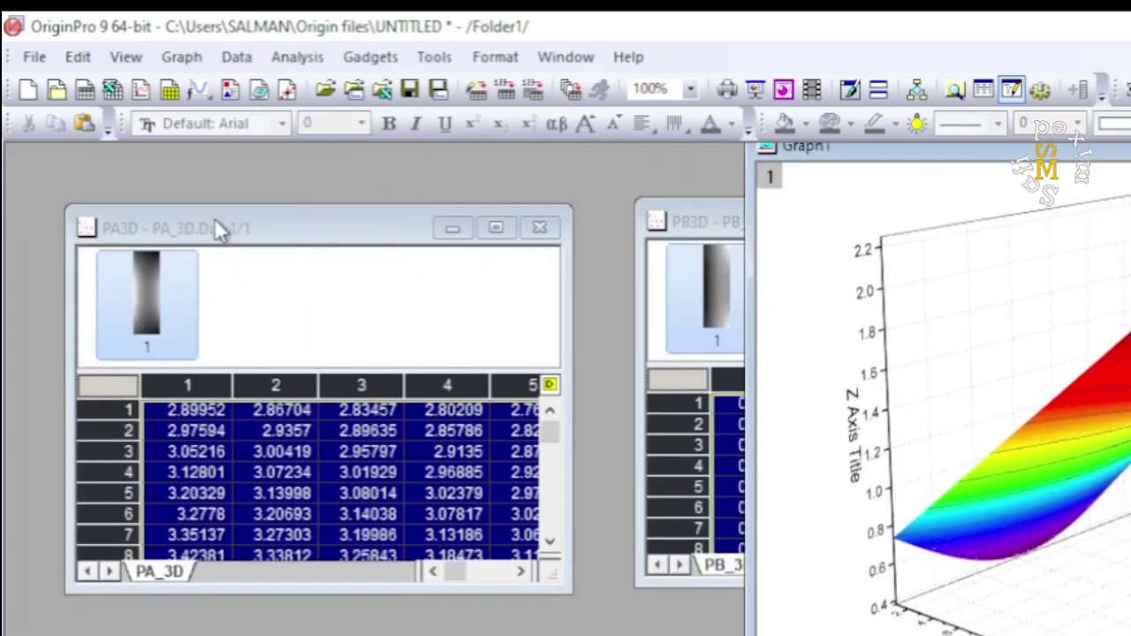
pyautogui.click(267, 228)
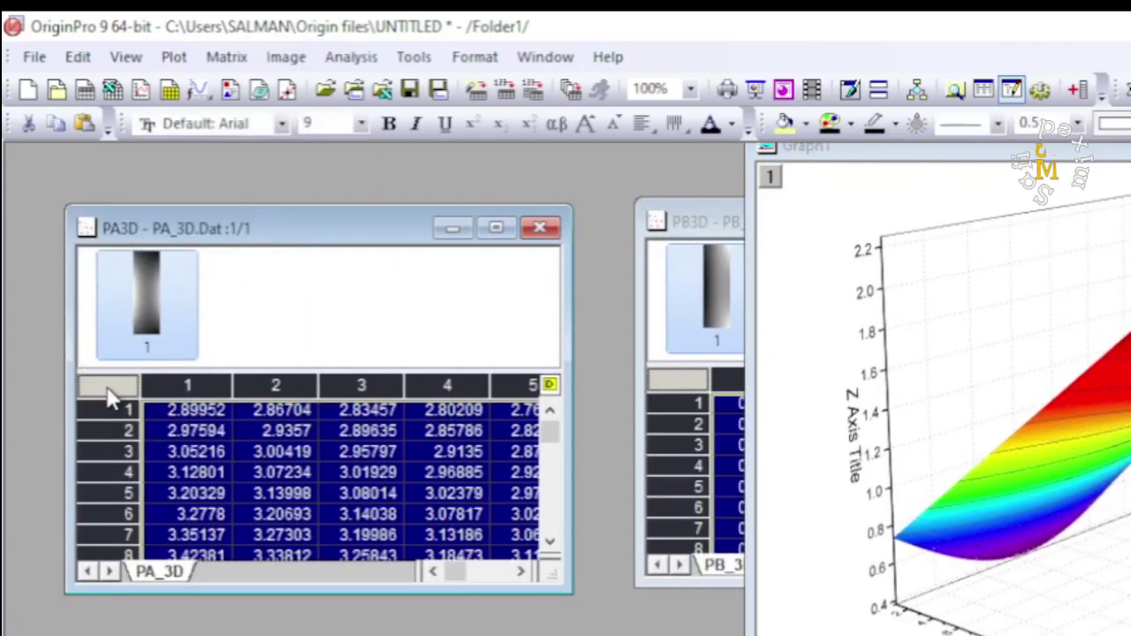
# Plot PA3D as a Color Map Surface in Graph2, placing it top-left with Graph1 to its right
pyautogui.click(174, 57)
pyautogui.moveTo(343, 89)
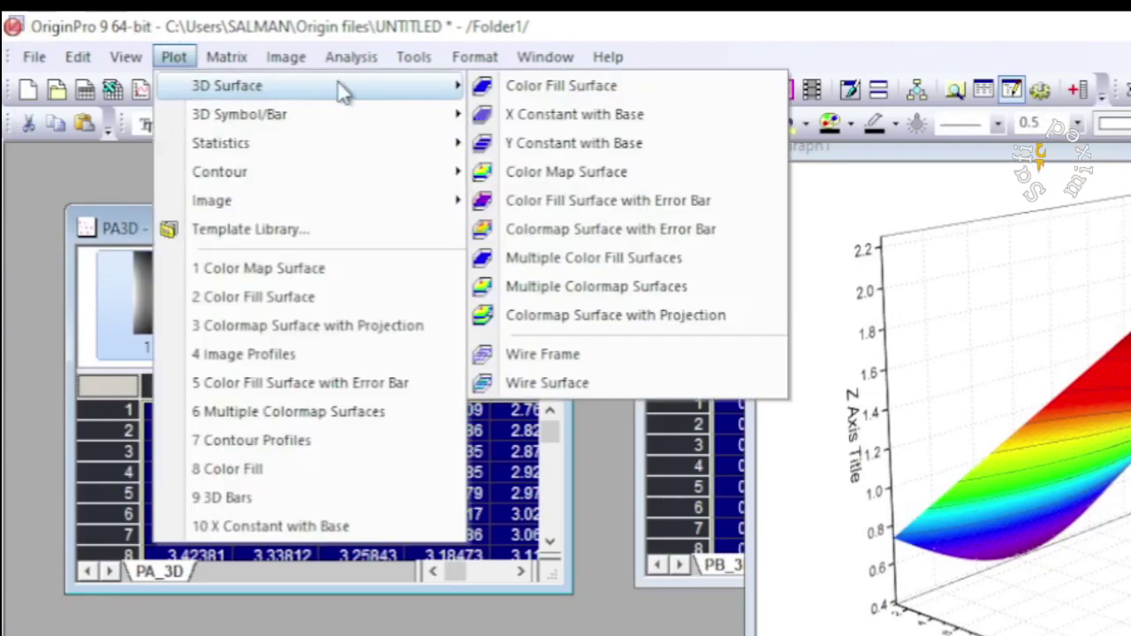
pyautogui.click(583, 169)
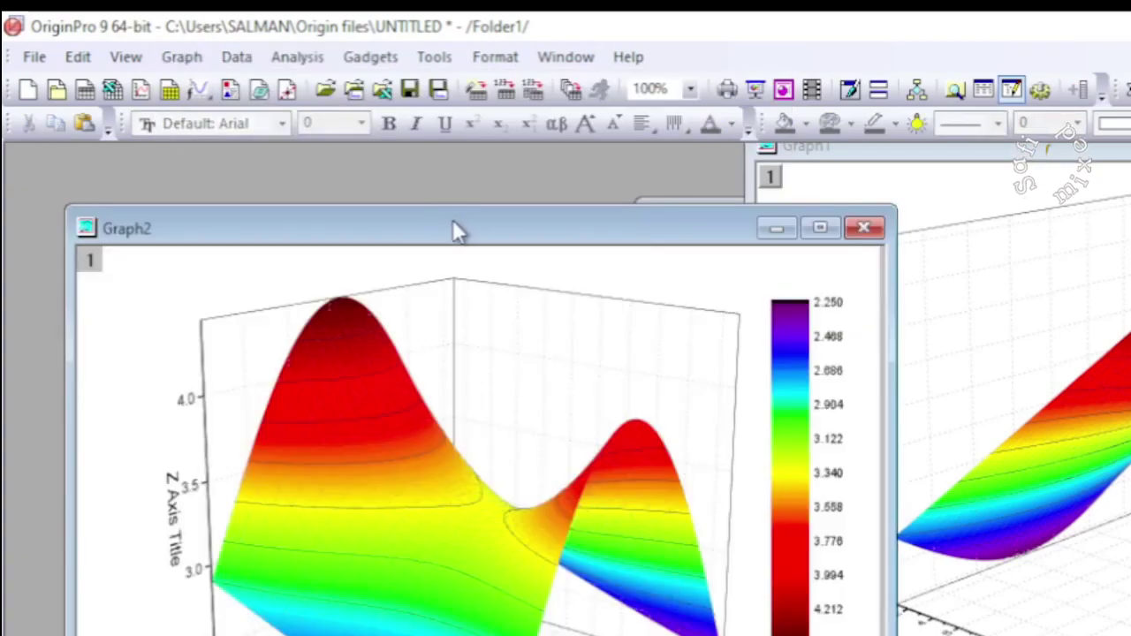
pyautogui.moveTo(460, 234); pyautogui.dragTo(420, 162)
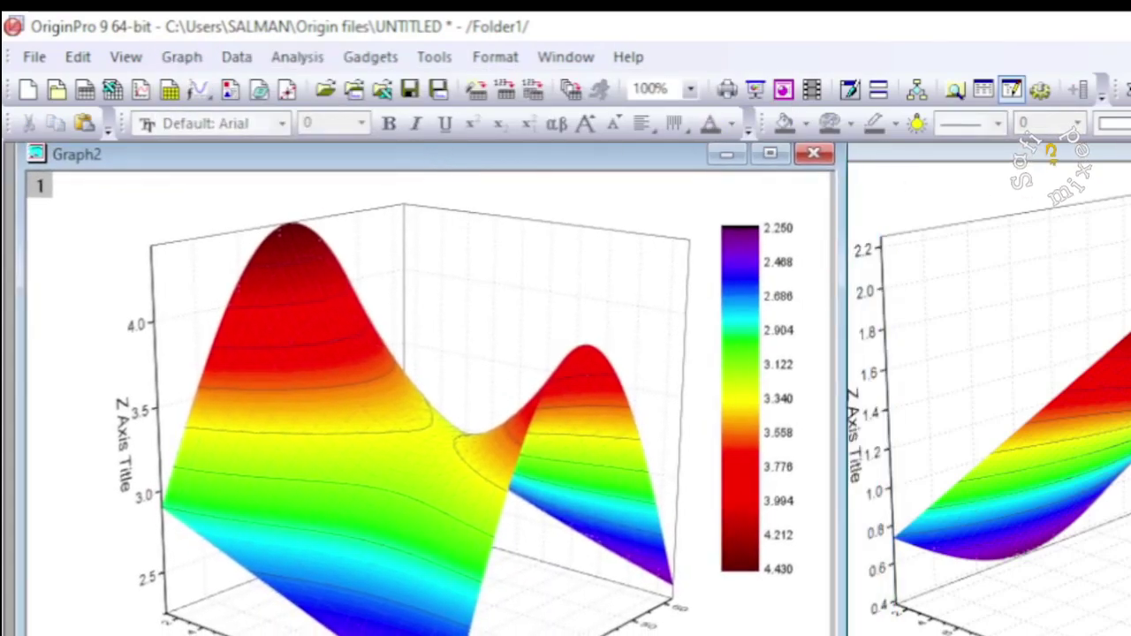
pyautogui.click(1018, 168)
pyautogui.moveTo(1019, 168); pyautogui.dragTo(1120, 181)
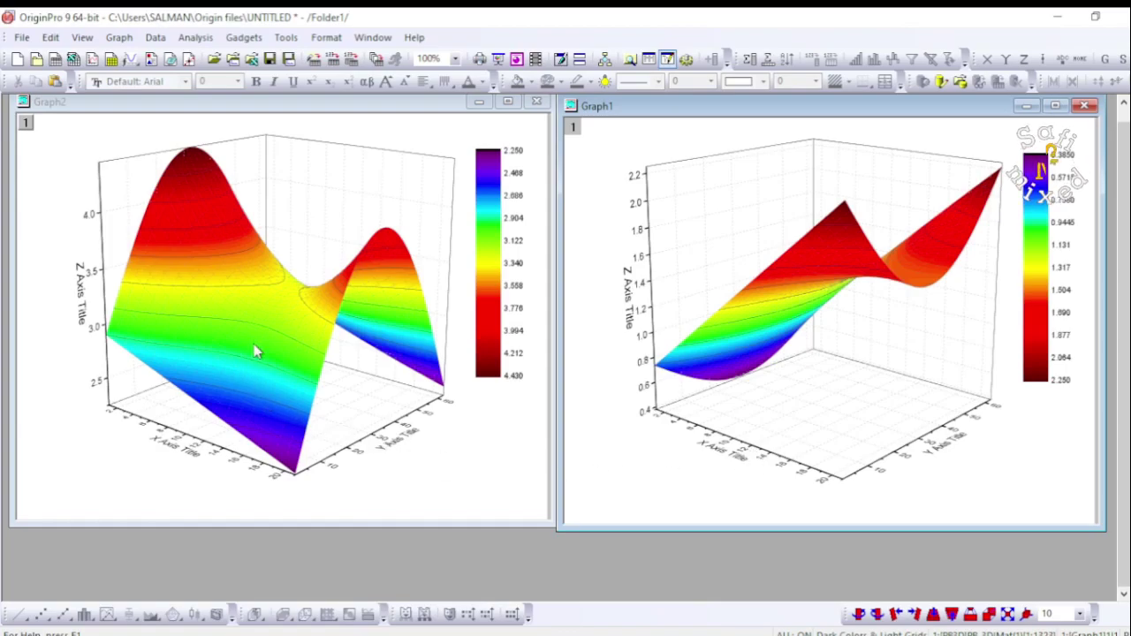
# Nudge Graph2 down-left and Graph1 right-down so the two graphs sit evenly side by side
pyautogui.click(404, 495)
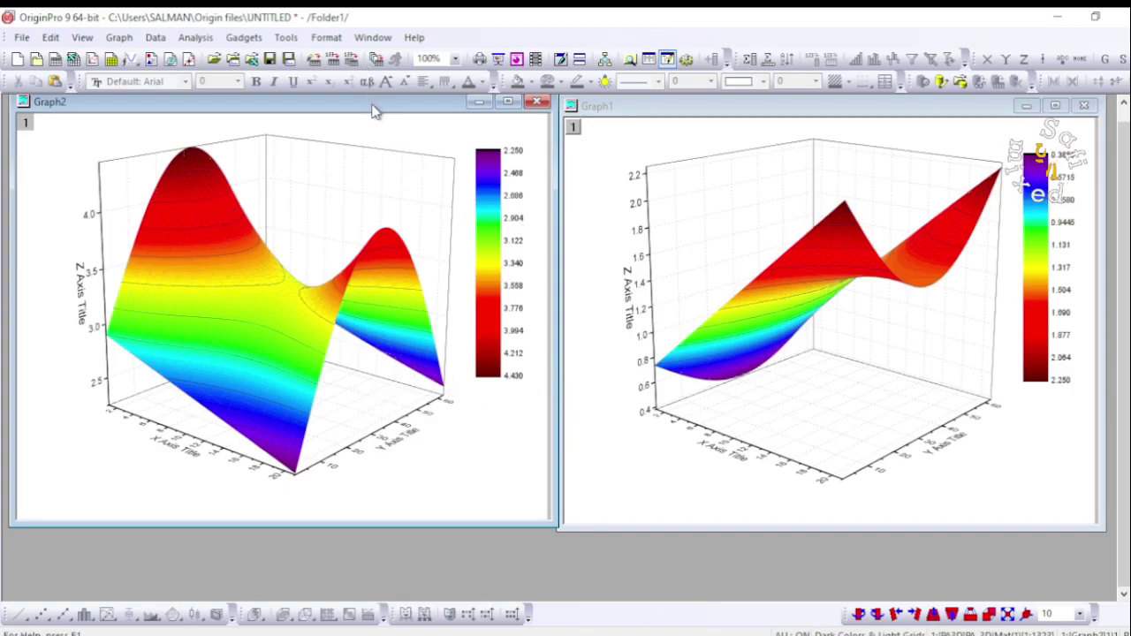
pyautogui.moveTo(376, 110); pyautogui.dragTo(368, 121)
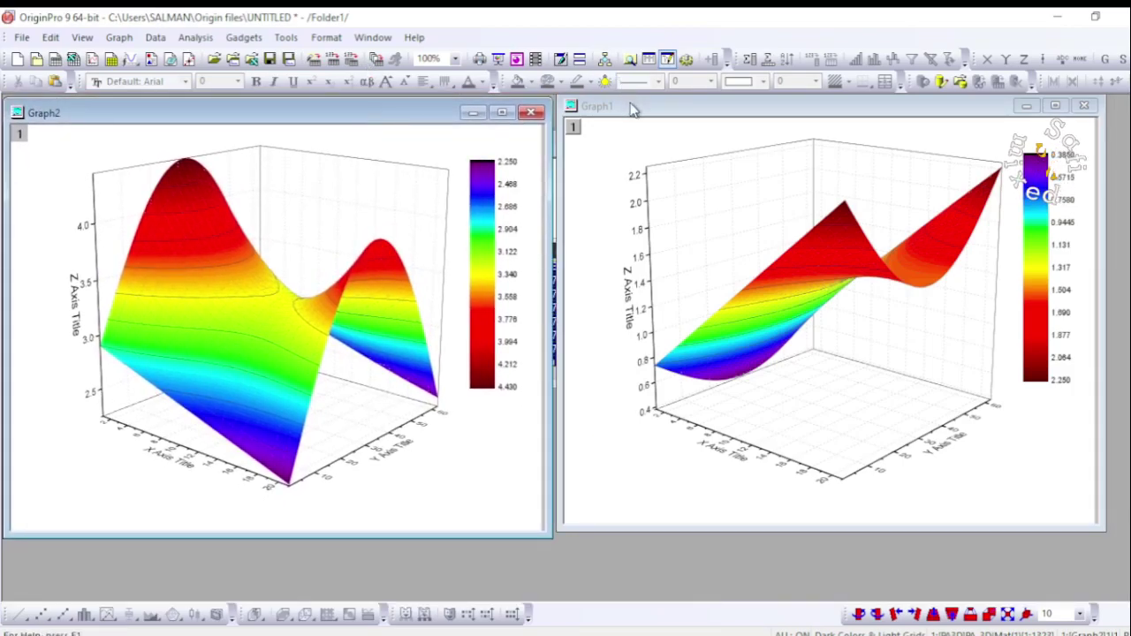
pyautogui.moveTo(633, 108); pyautogui.dragTo(644, 113)
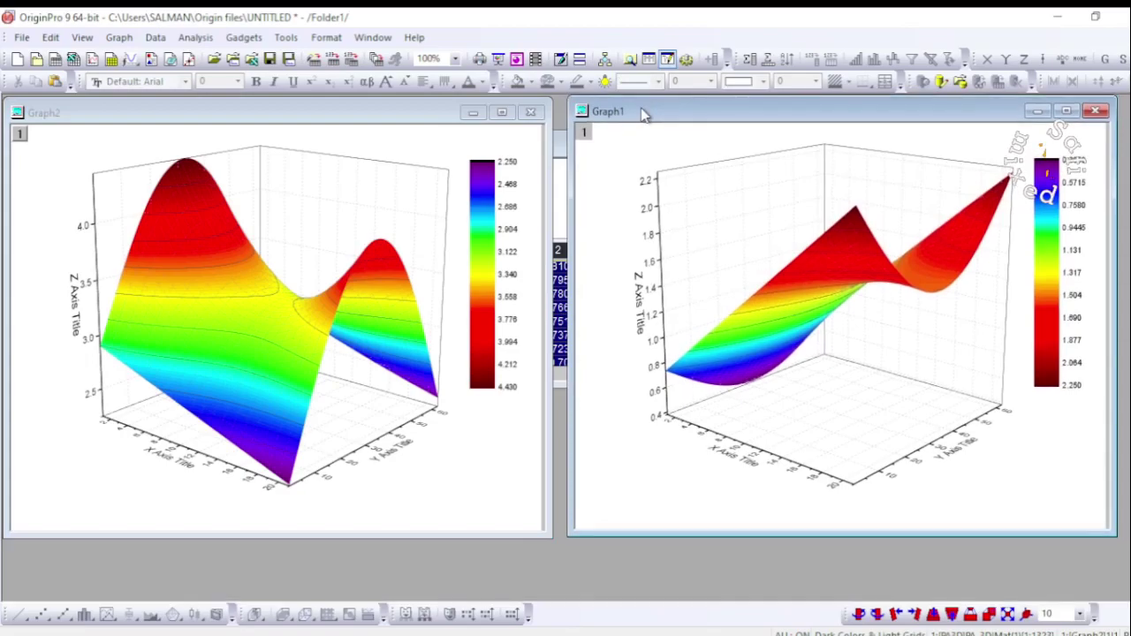
# Open Layer Contents from the context menu of Graph1's layer
pyautogui.rightClick(602, 374)
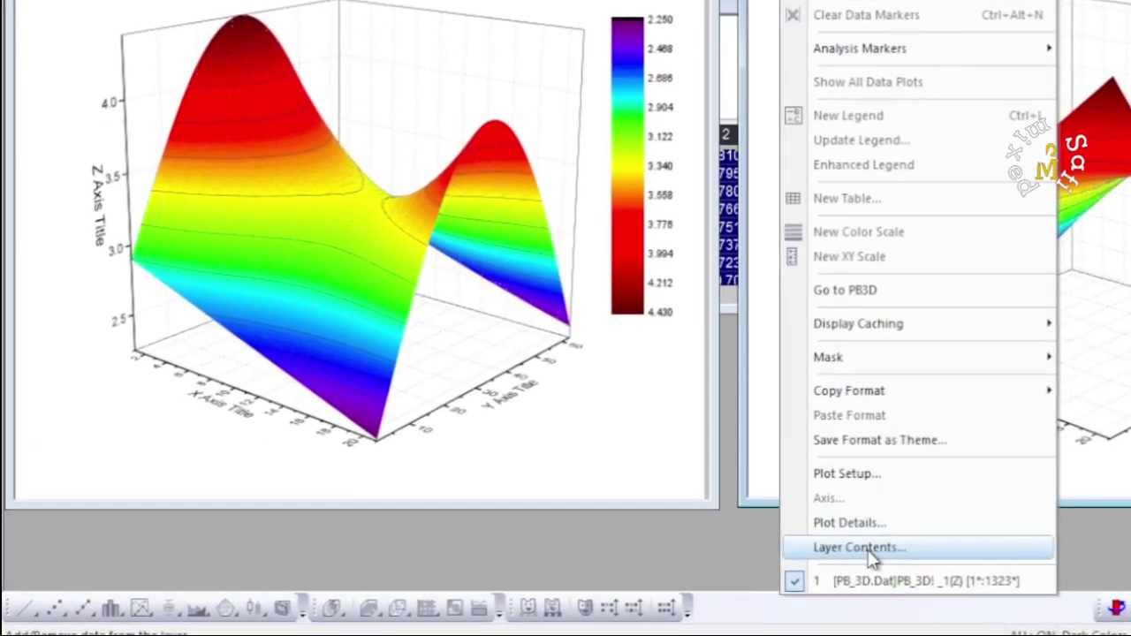
pyautogui.click(869, 548)
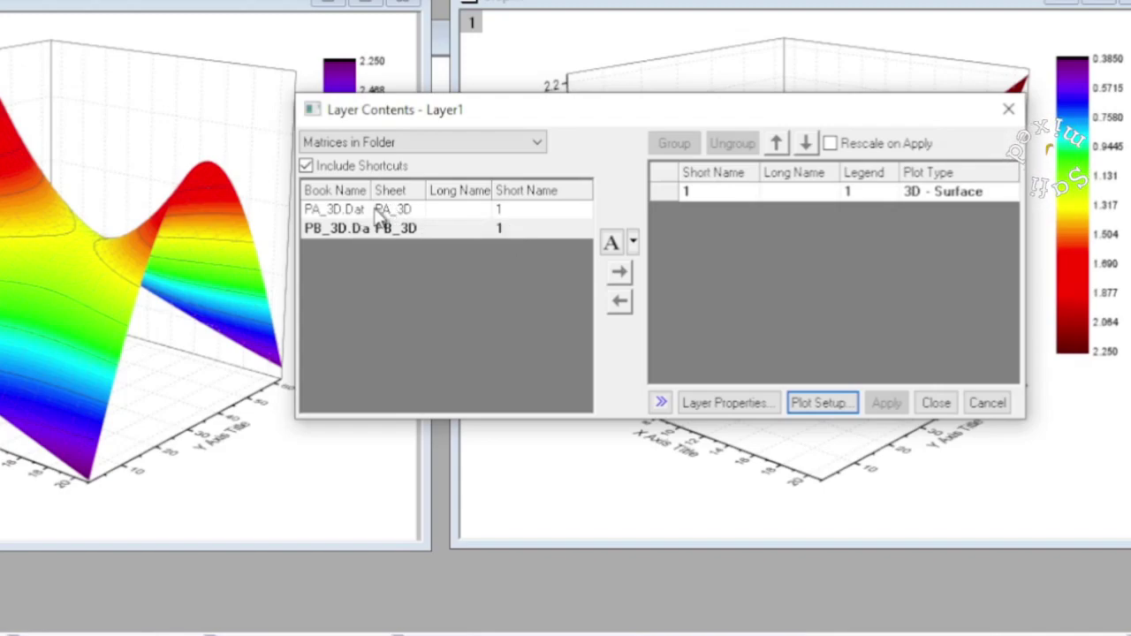
# Add the PA_3D and PB_3D matrices as surface plots to Graph1's layer and confirm
pyautogui.click(380, 213)
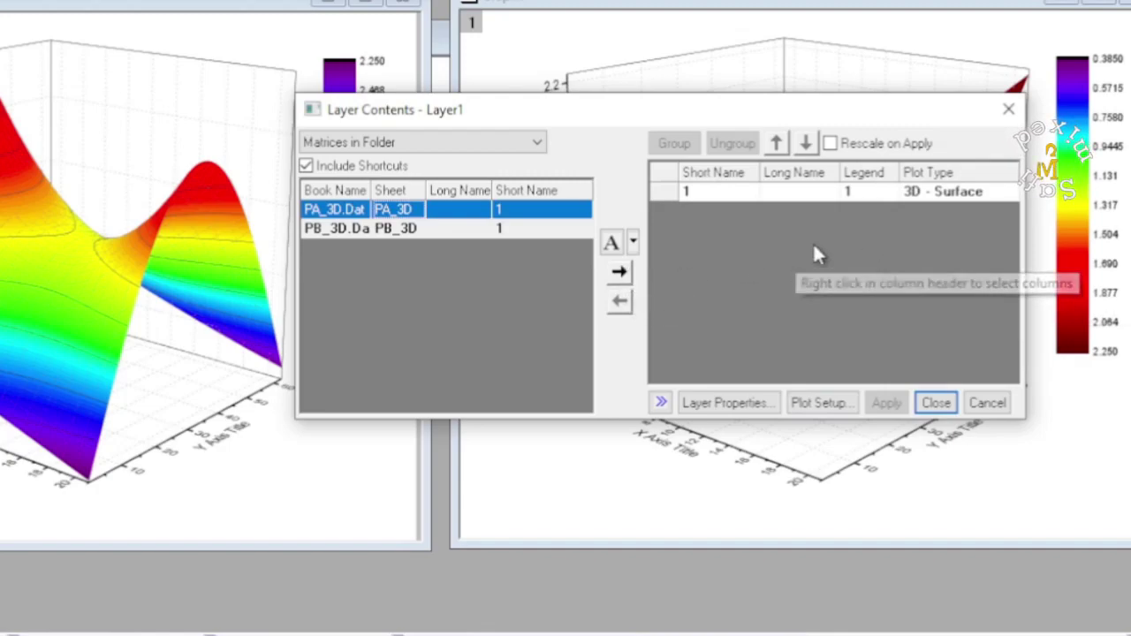
pyautogui.click(618, 276)
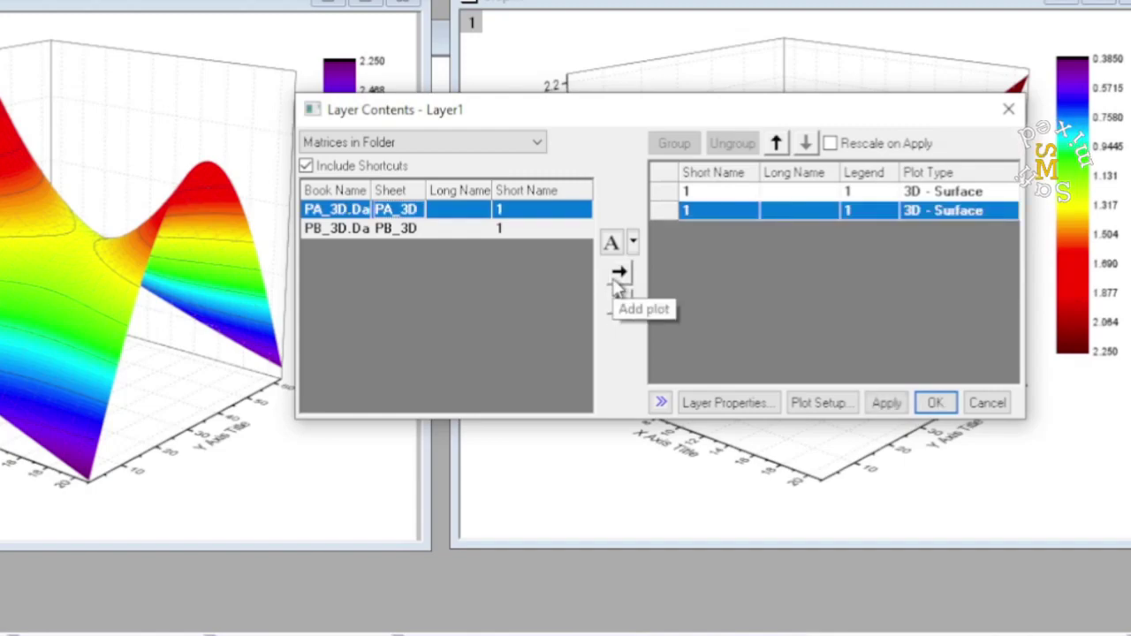
pyautogui.click(380, 228)
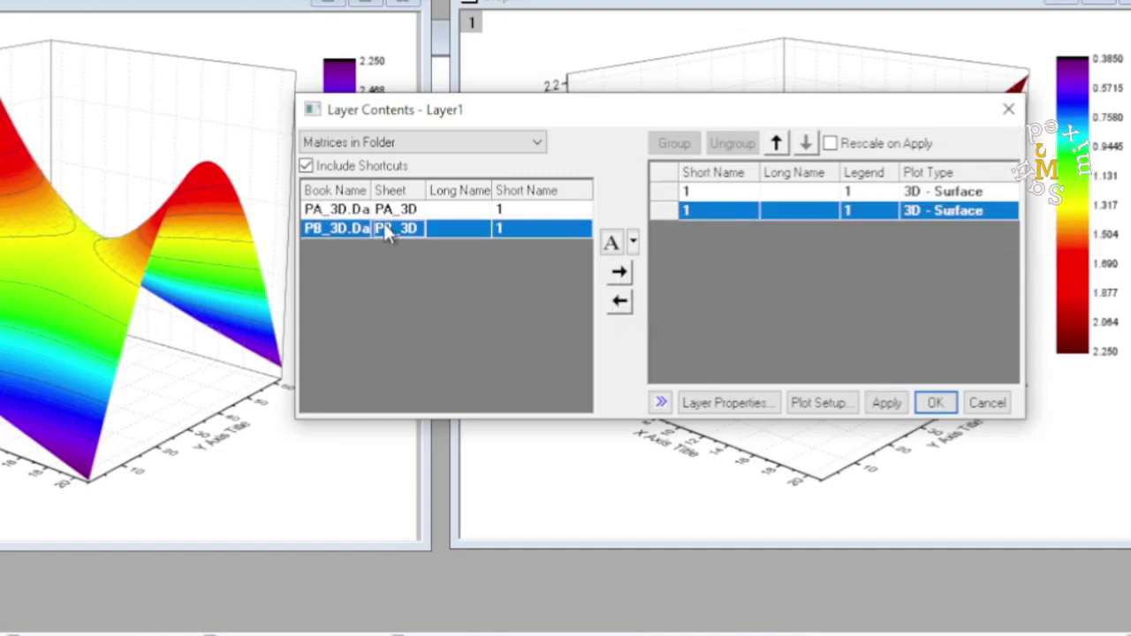
pyautogui.click(628, 273)
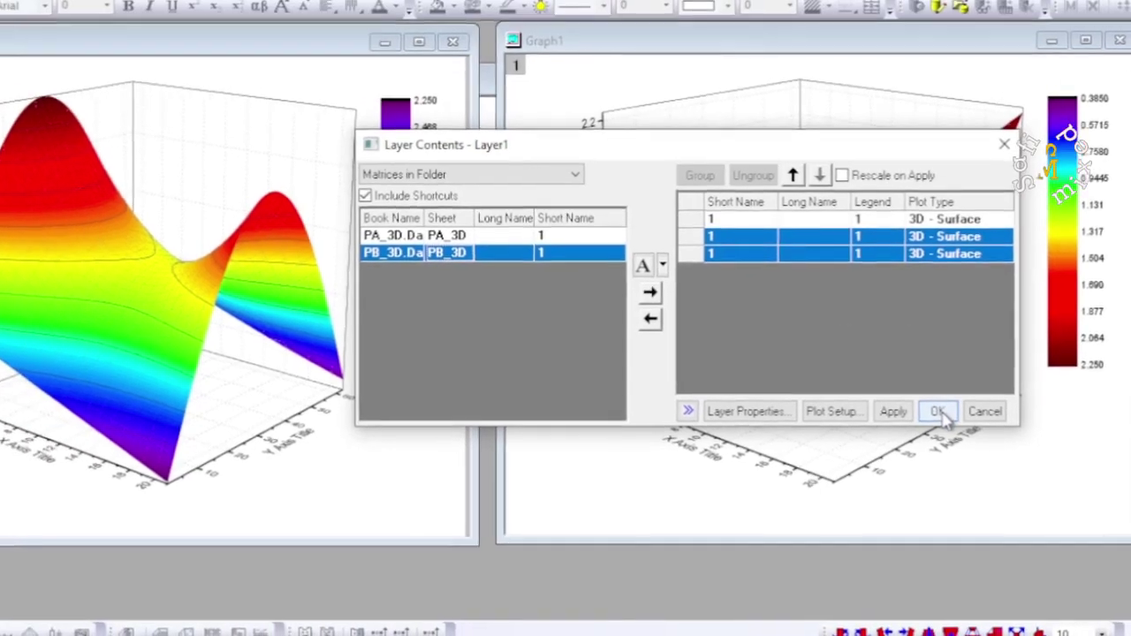
pyautogui.click(937, 405)
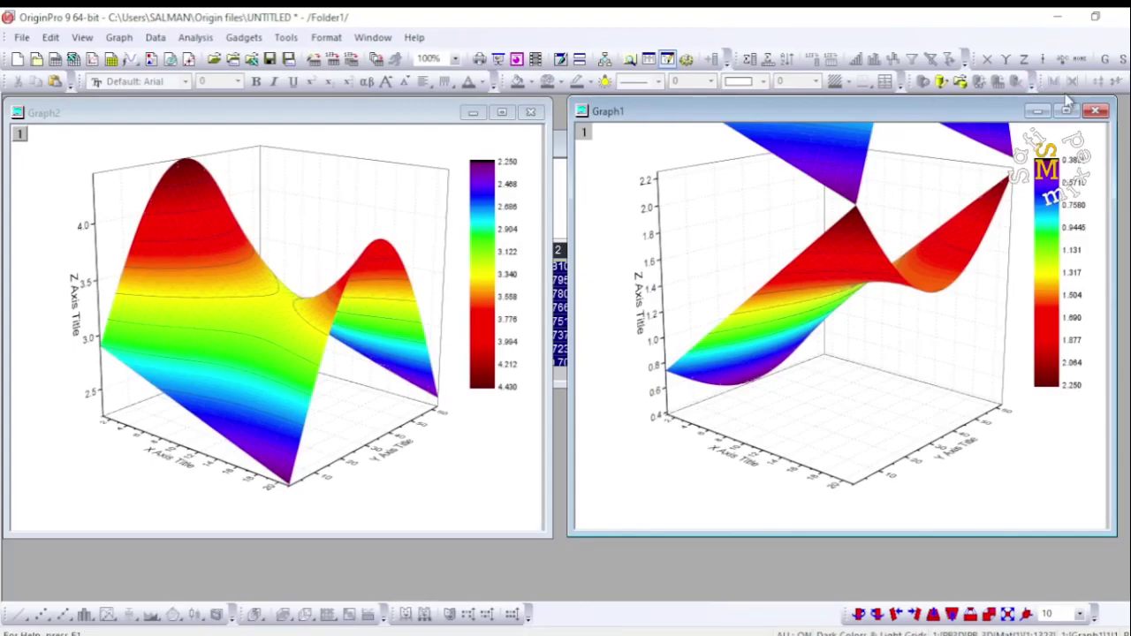
# Maximize Graph1, restore it beside Graph2, then maximize it again
pyautogui.click(1067, 110)
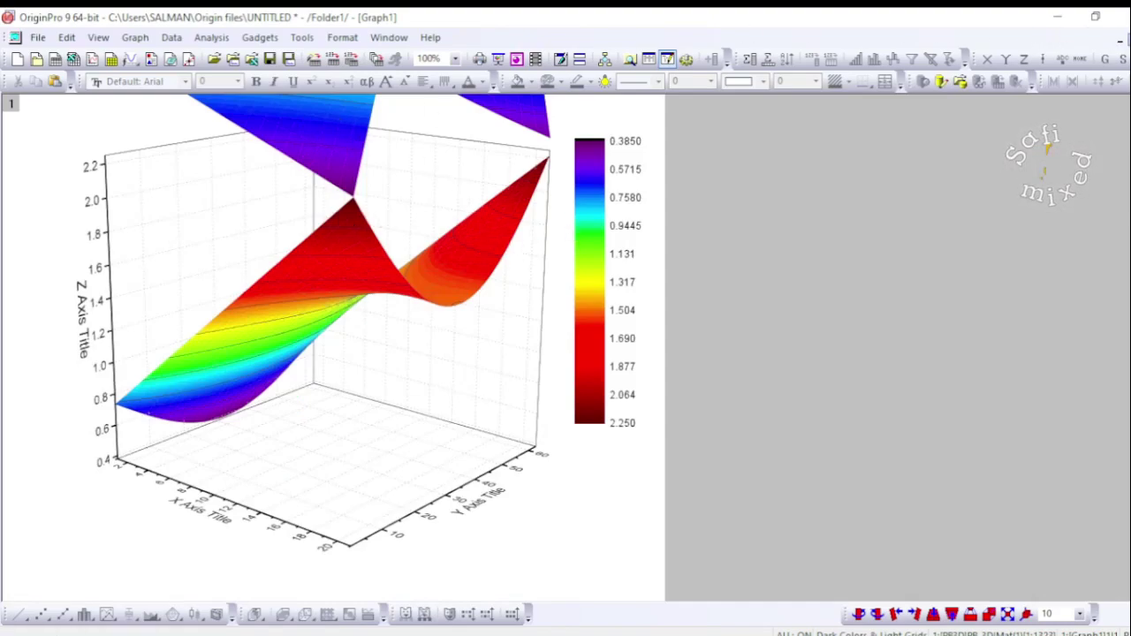
pyautogui.click(1120, 39)
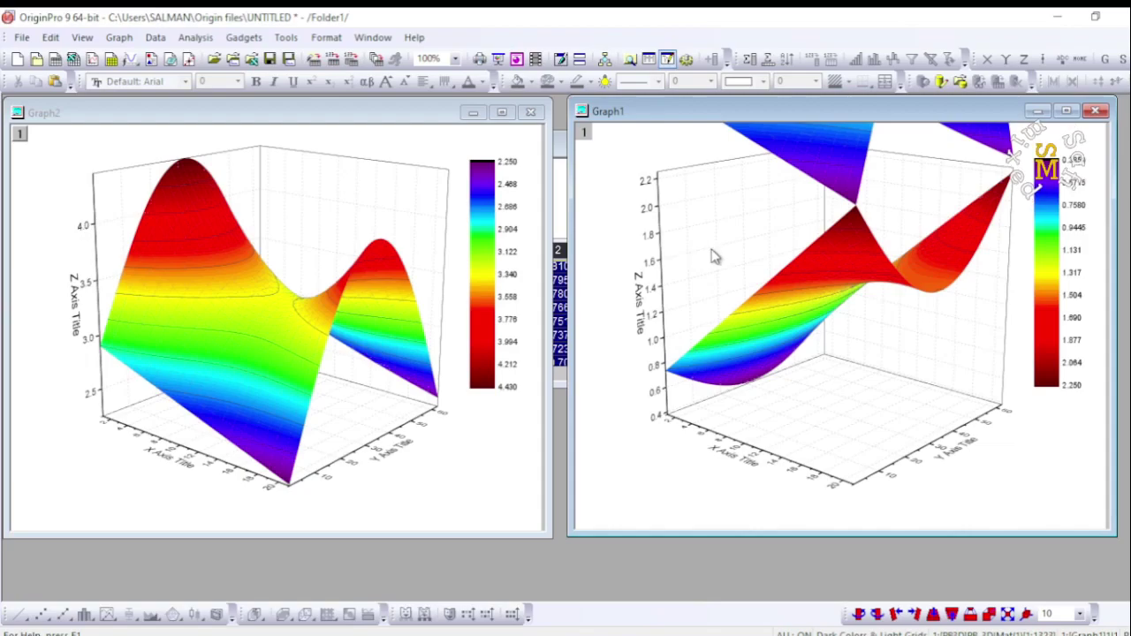
pyautogui.click(1067, 112)
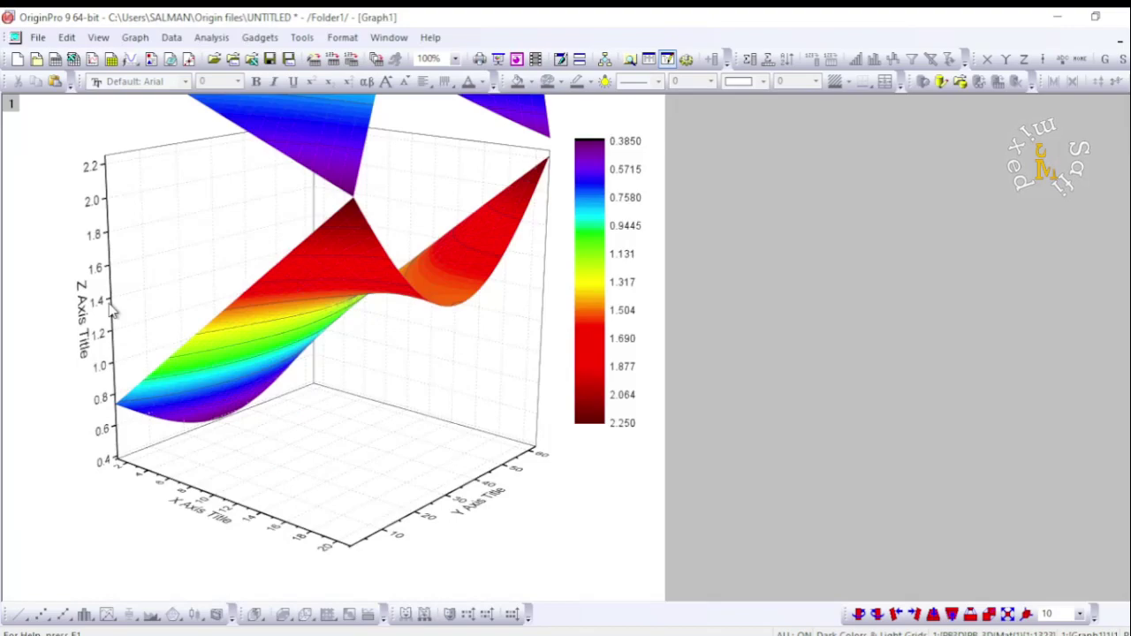
# Set the Z axis scale's upper limit to 5 in the Axes dialog
pyautogui.click(114, 309)
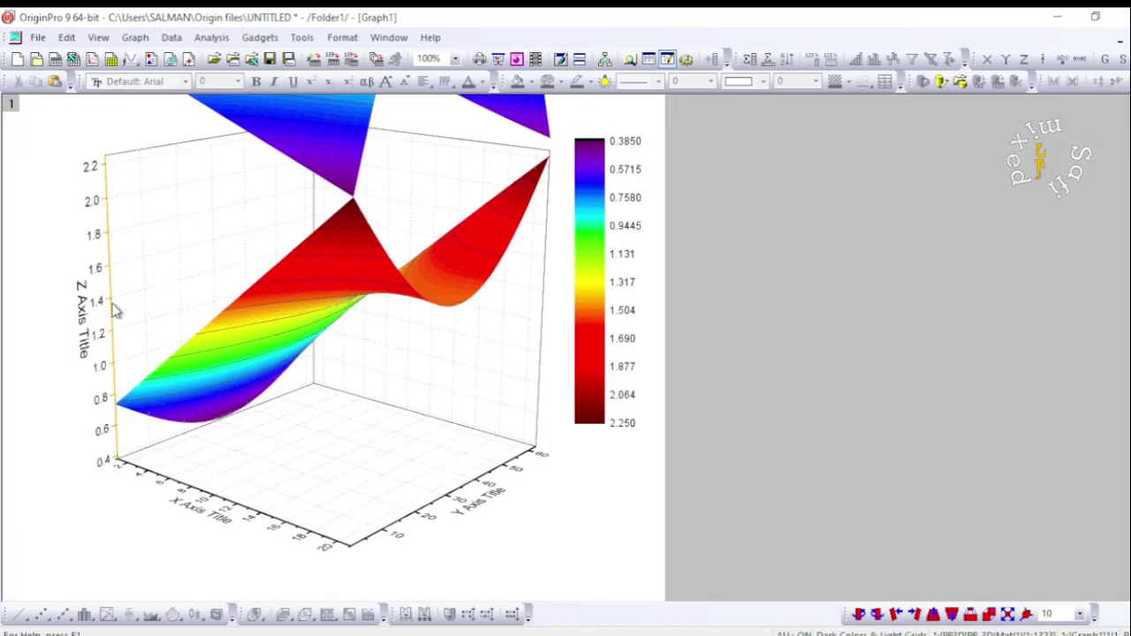
pyautogui.doubleClick(114, 309)
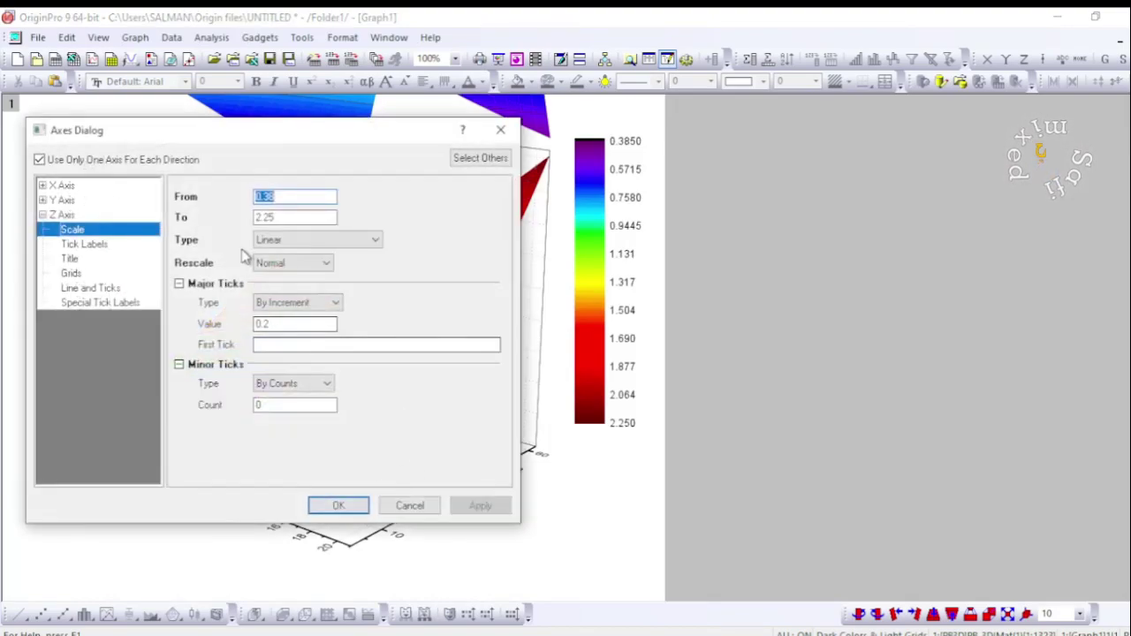
pyautogui.click(280, 217)
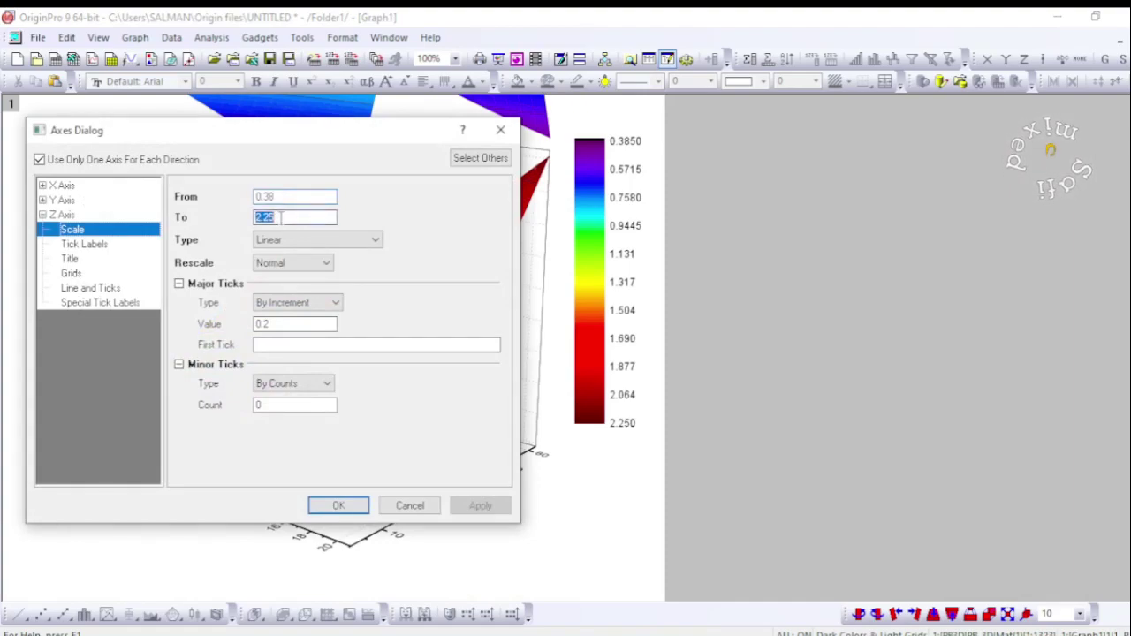
pyautogui.write('5')
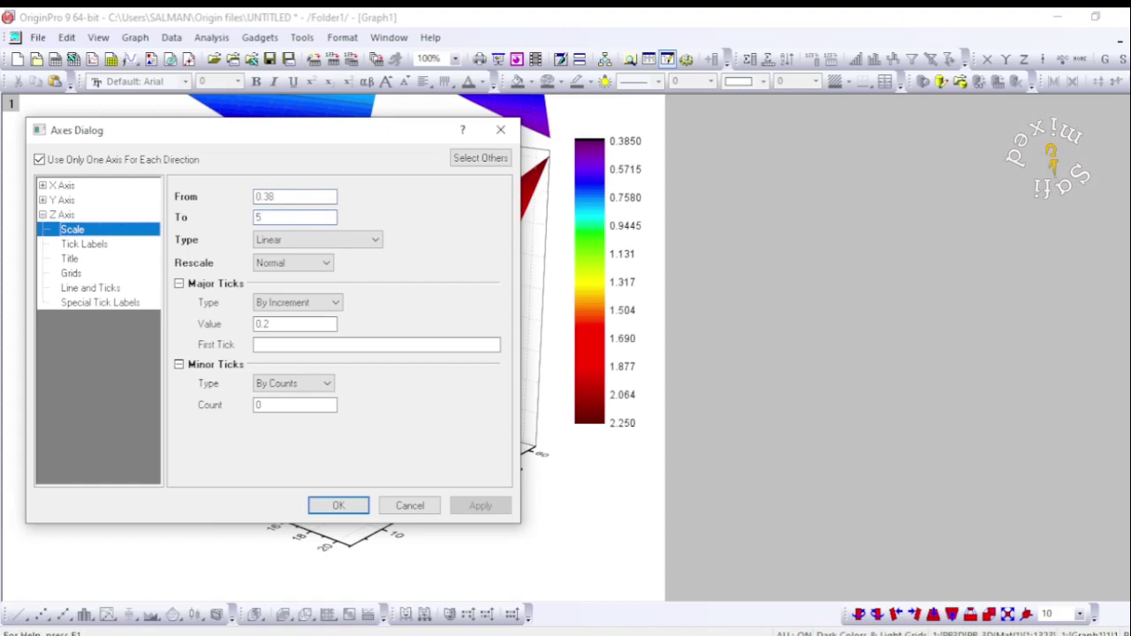
pyautogui.click(339, 507)
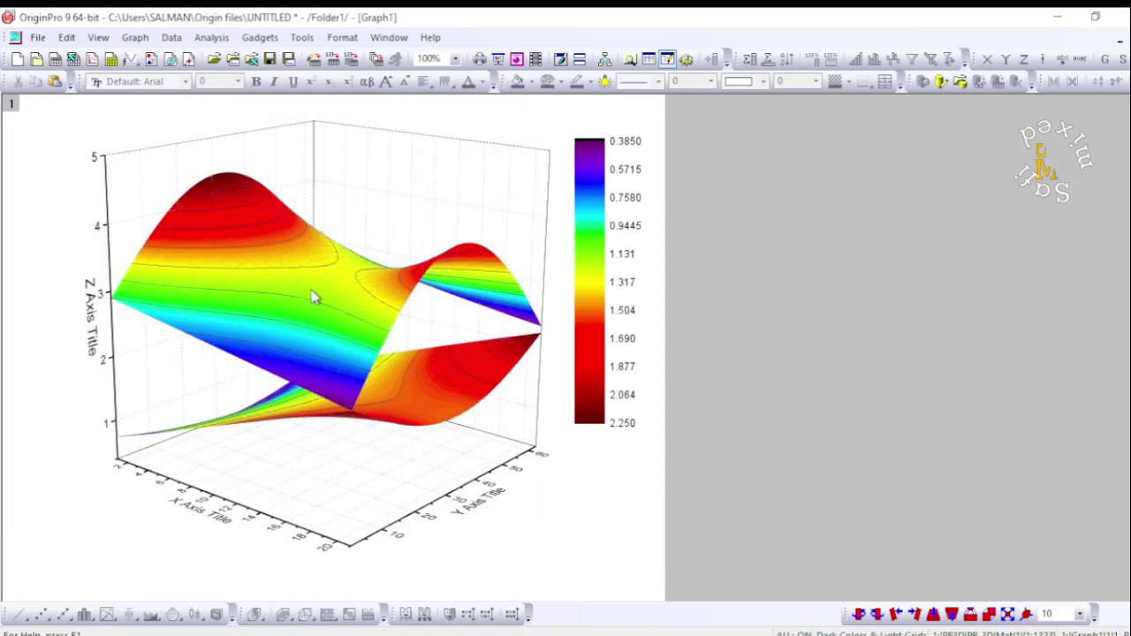
# Change the Z axis scale's upper limit from 5 to 4.5
pyautogui.click(96, 160)
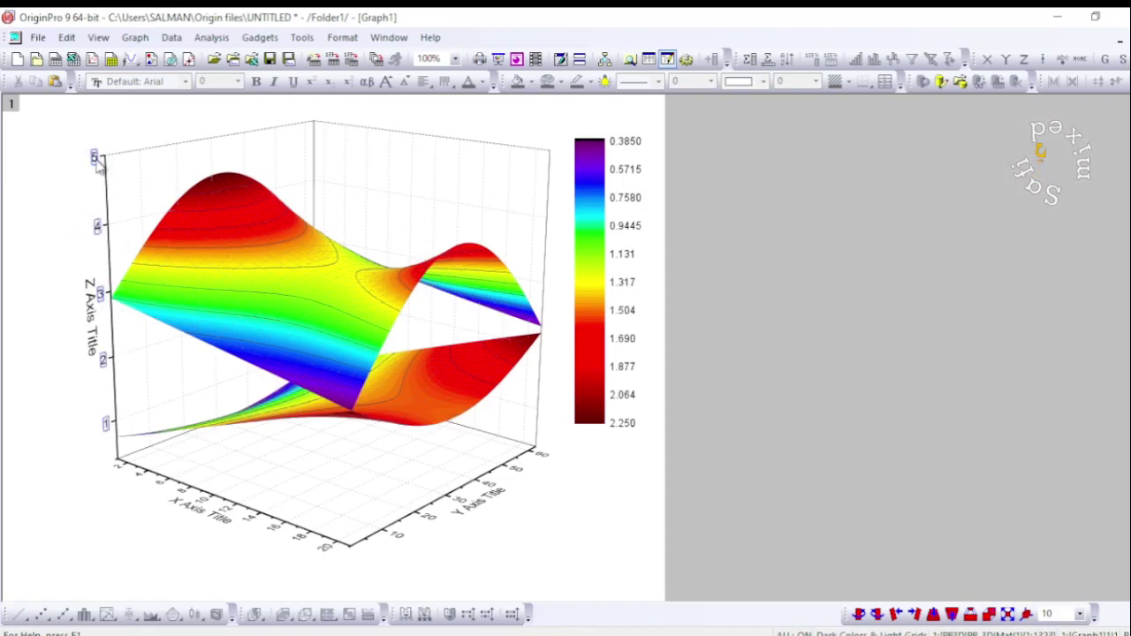
pyautogui.click(343, 514)
pyautogui.doubleClick(102, 164)
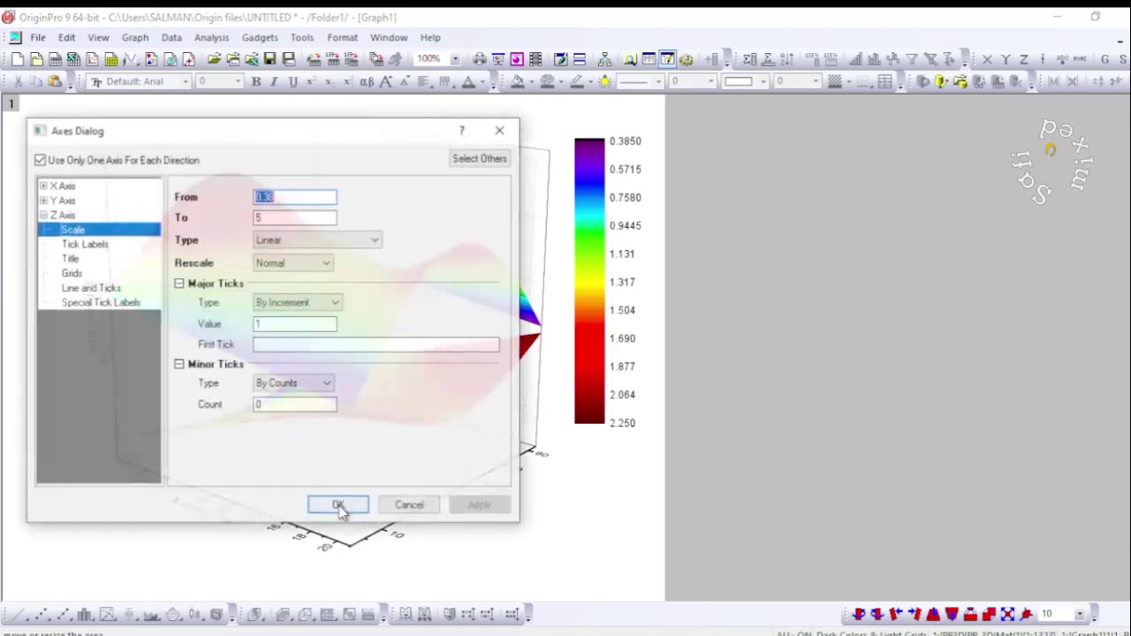
pyautogui.click(271, 219)
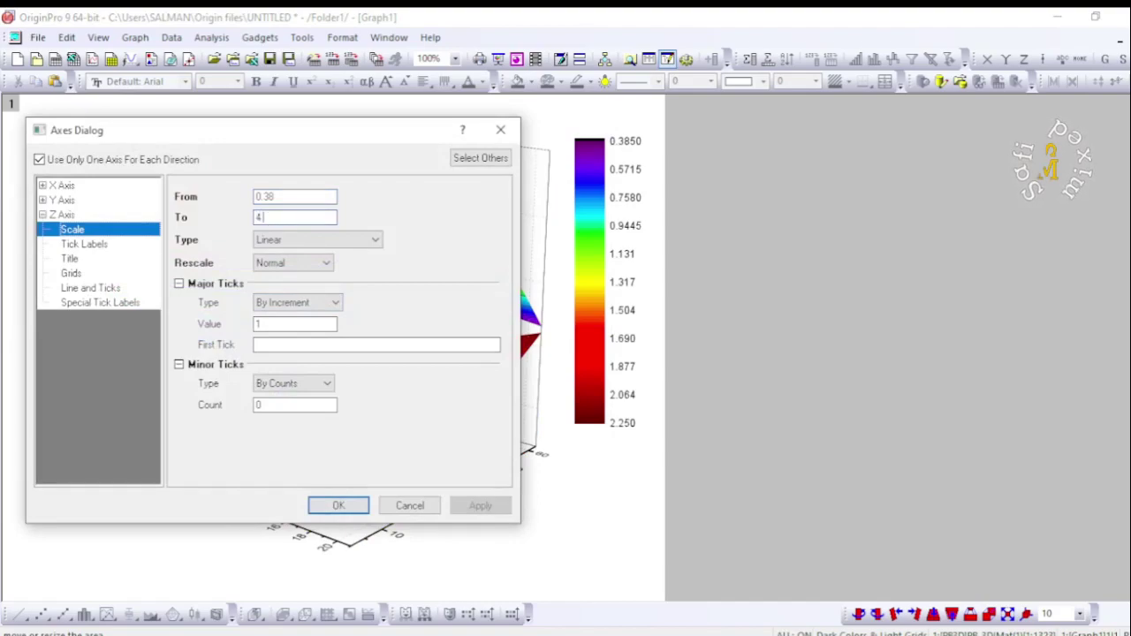
pyautogui.click(327, 507)
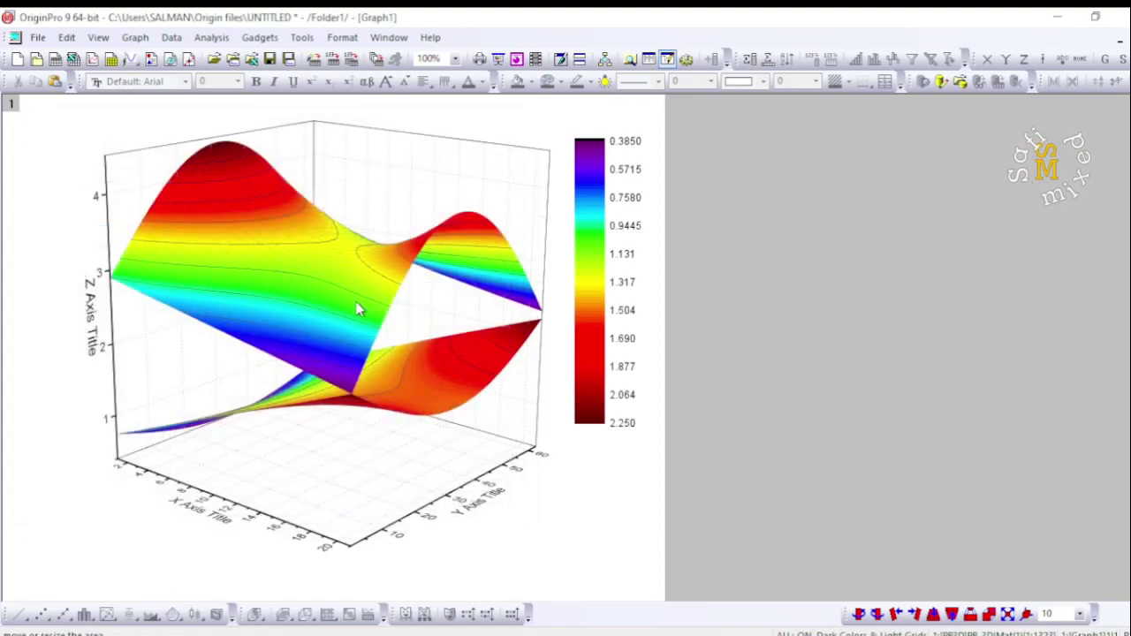
# Rotate the 3D surfaces slightly left about the vertical axis with the Rotate tool
pyautogui.click(358, 307)
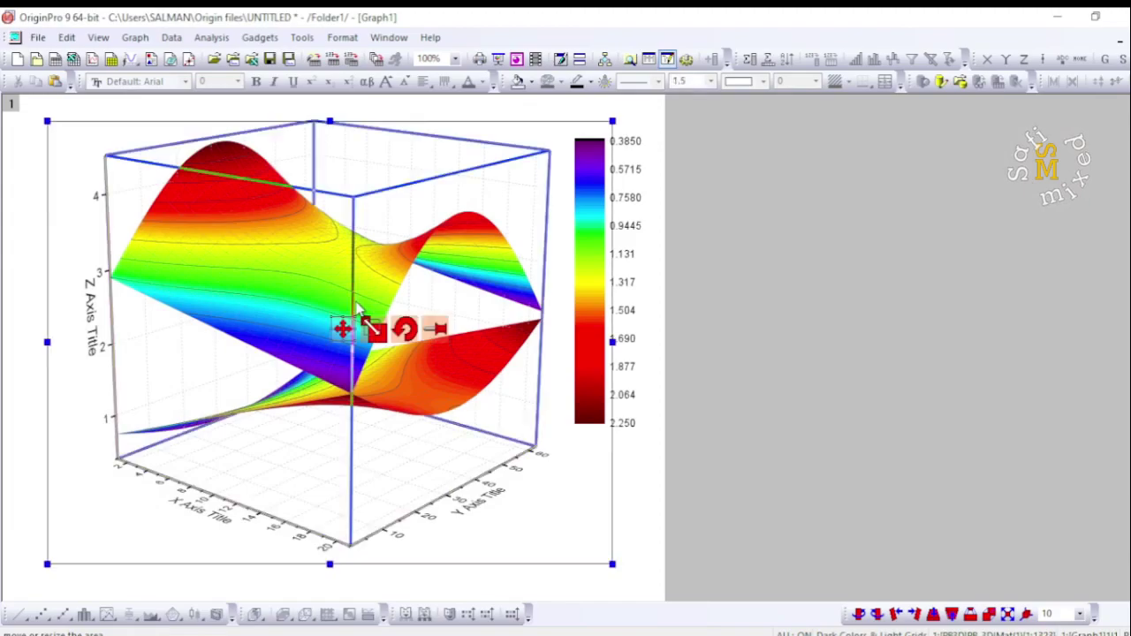
pyautogui.click(407, 332)
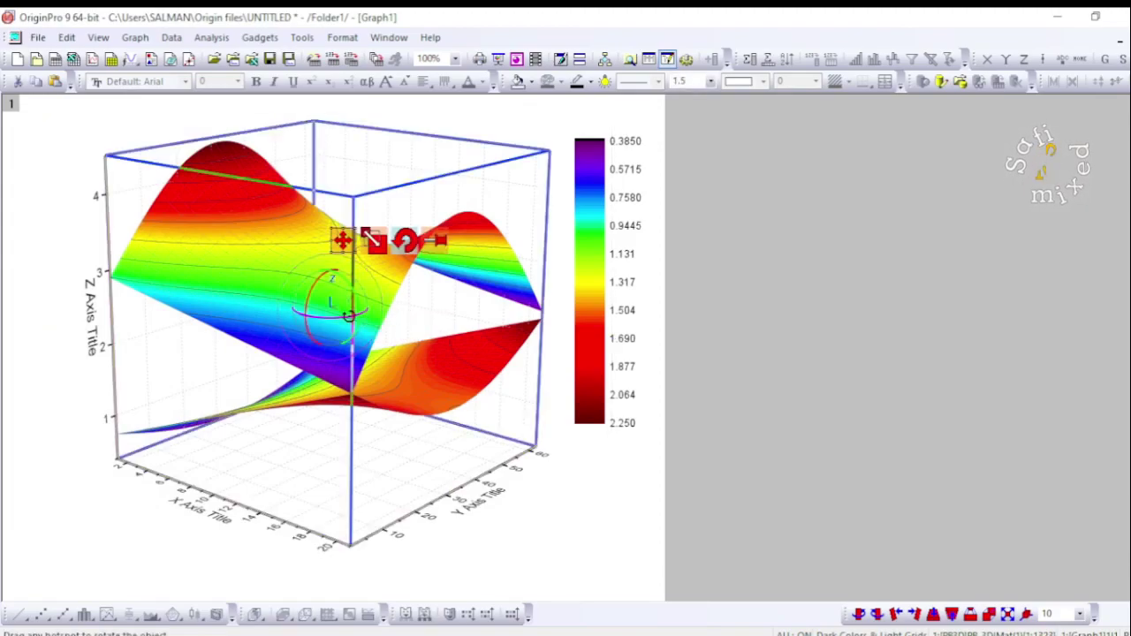
pyautogui.moveTo(349, 315)
pyautogui.mouseDown()
pyautogui.moveTo(294, 321)
pyautogui.moveTo(316, 303)
pyautogui.moveTo(397, 316)
pyautogui.moveTo(426, 299)
pyautogui.moveTo(416, 321)
pyautogui.moveTo(368, 332)
pyautogui.moveTo(379, 332)
pyautogui.moveTo(348, 262)
pyautogui.moveTo(364, 337)
pyautogui.moveTo(311, 305)
pyautogui.moveTo(311, 329)
pyautogui.moveTo(326, 307)
pyautogui.moveTo(329, 317)
pyautogui.mouseUp()
pyautogui.click(750, 286)
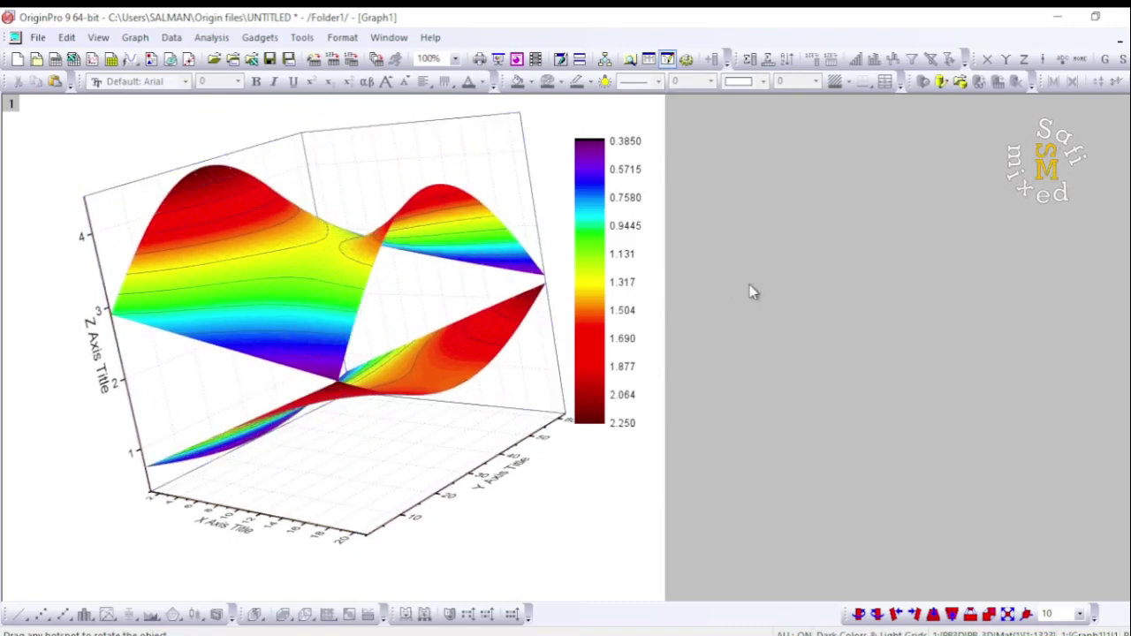